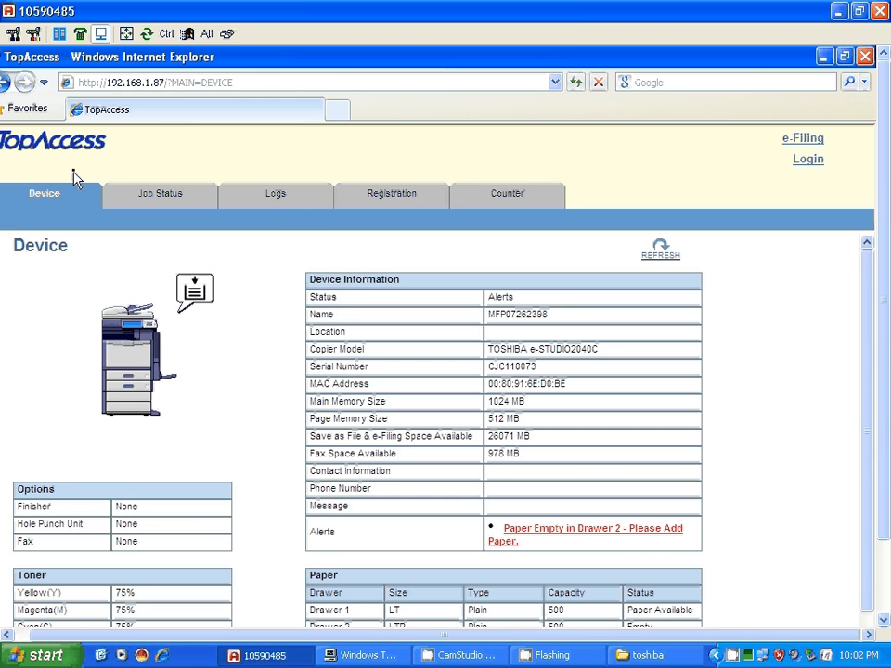
Select the full TopAccess page address in the browser's address bar
click(215, 82)
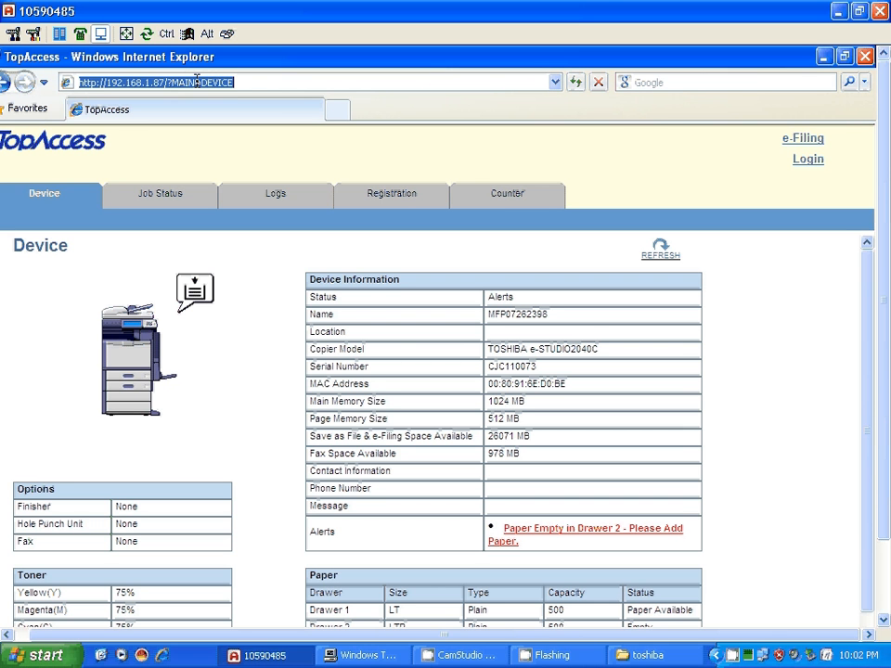
click(244, 82)
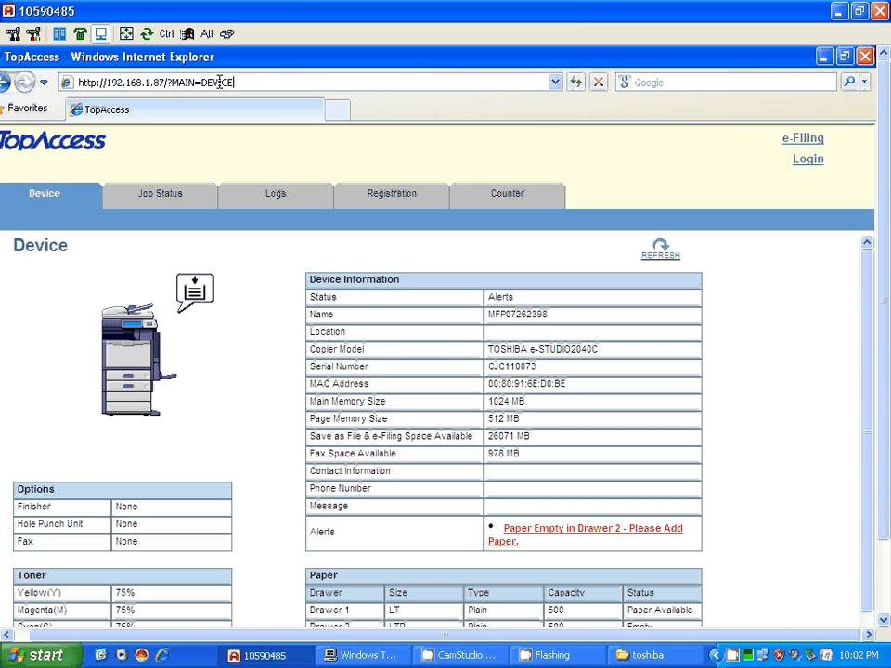
drag(220, 82, 51, 82)
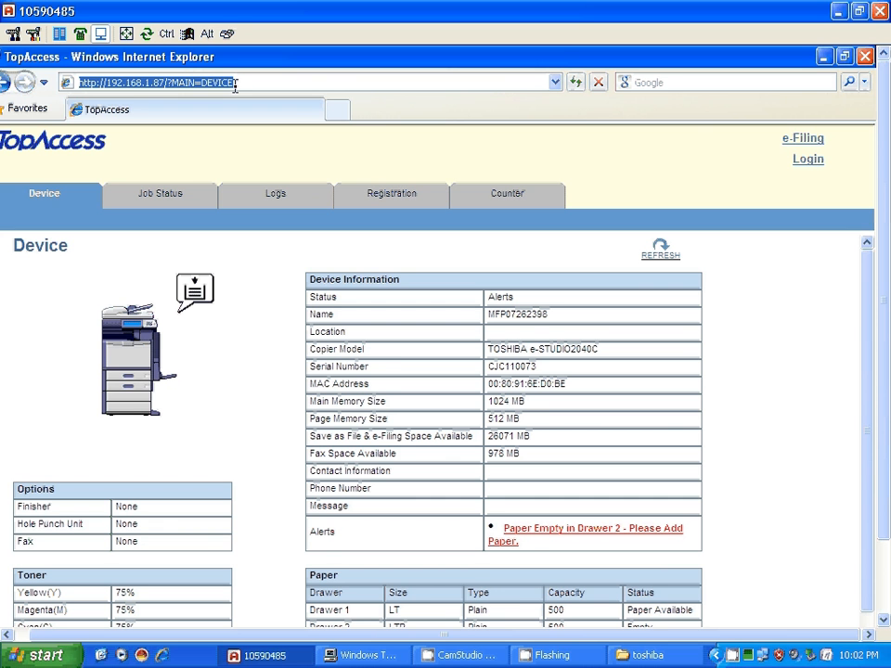
click(202, 82)
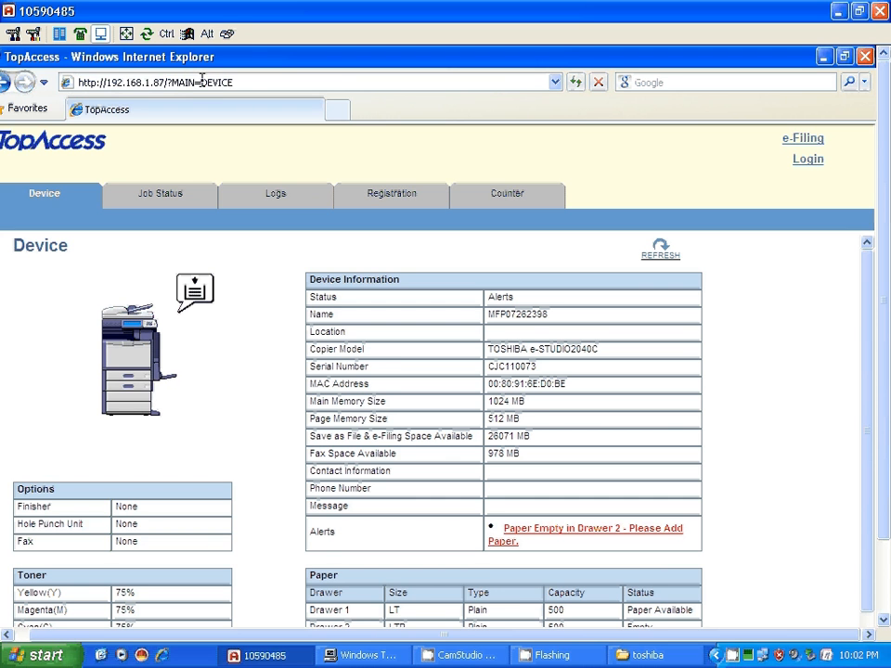
triple_click(202, 82)
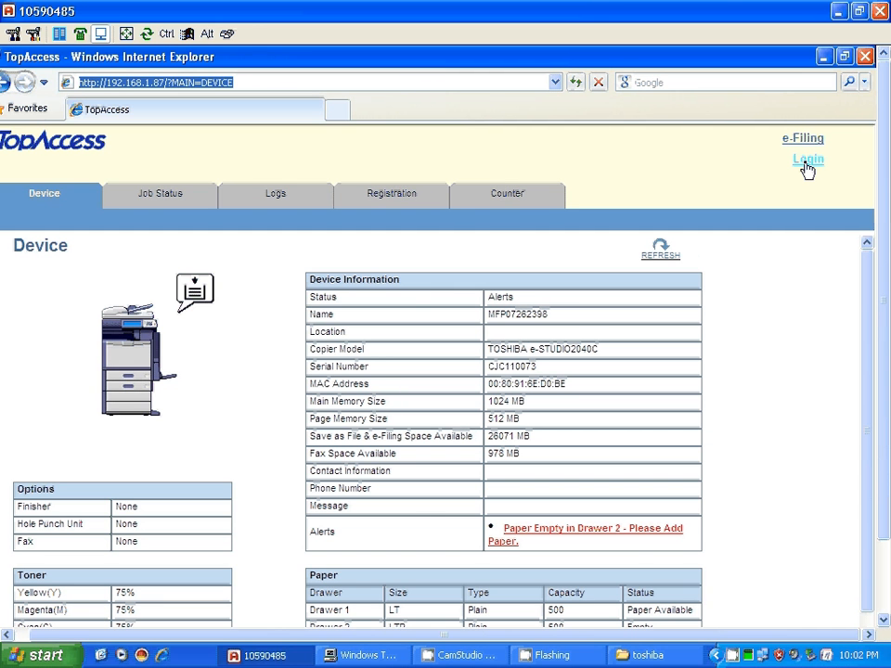
Log in with the 'admin' user name and the administrator password
click(808, 162)
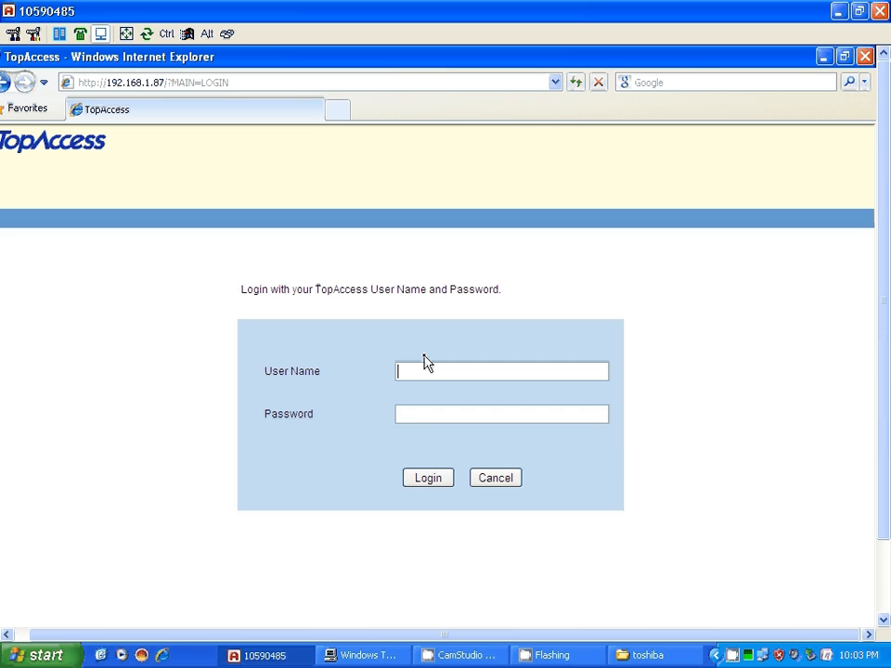
text(admin)
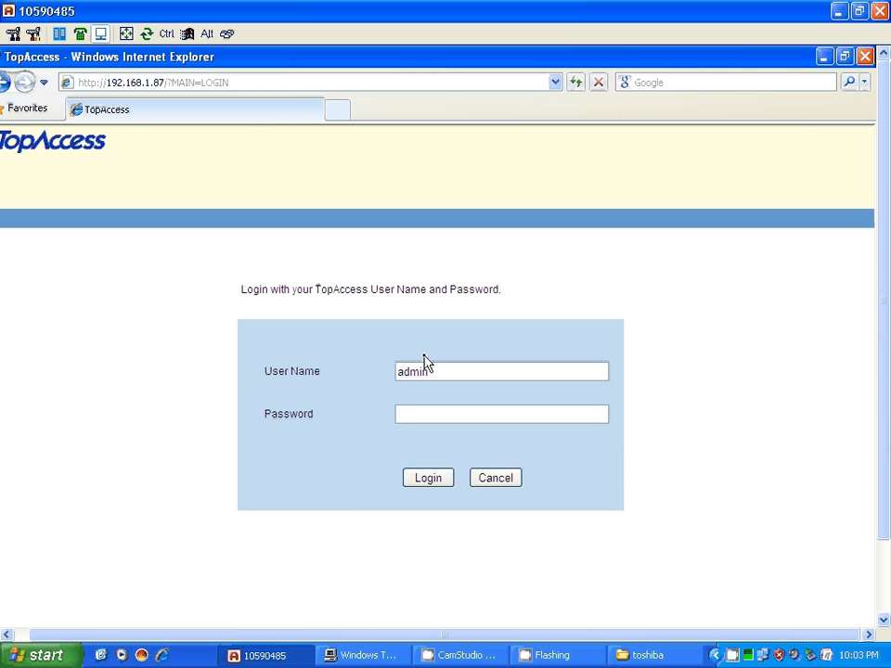
key(Tab)
text(•)
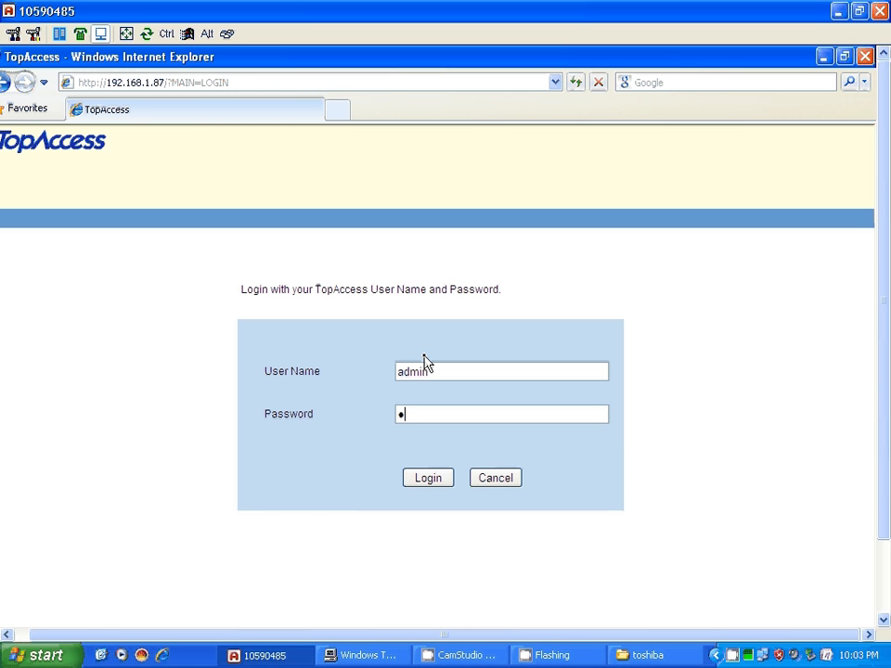
text(•••••)
click(429, 479)
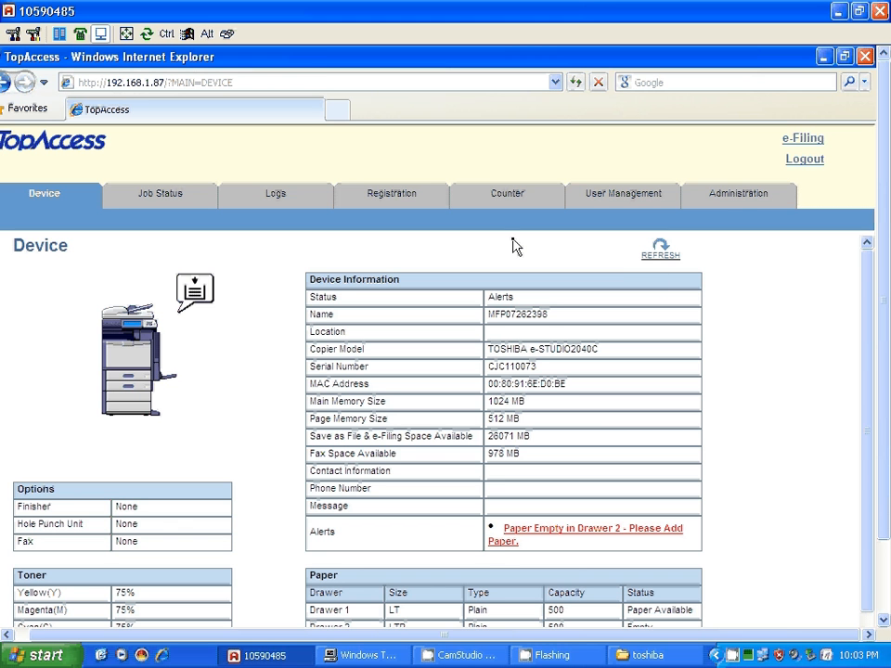
Go to Administration, then its Maintenance sub-section
click(732, 197)
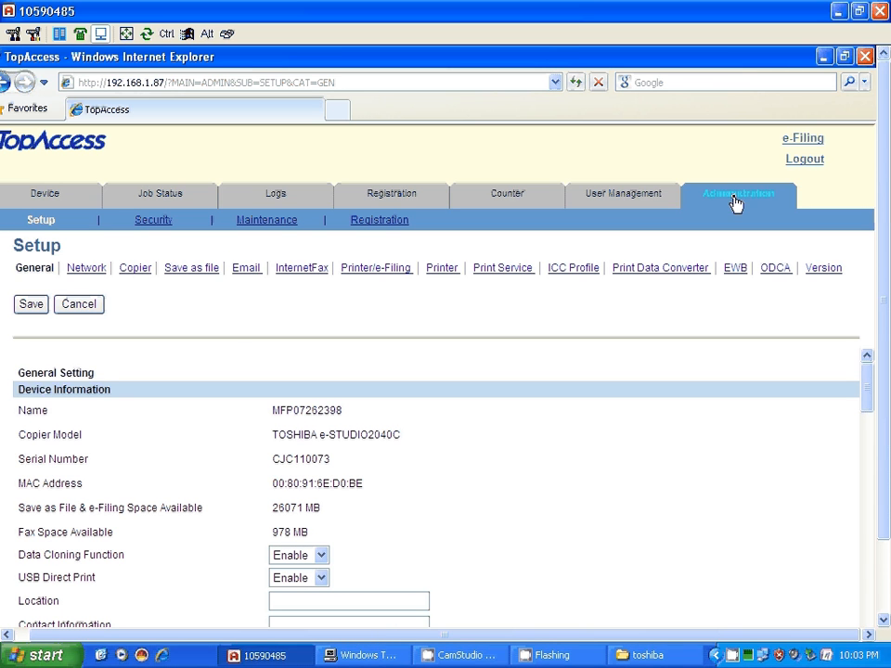
click(267, 223)
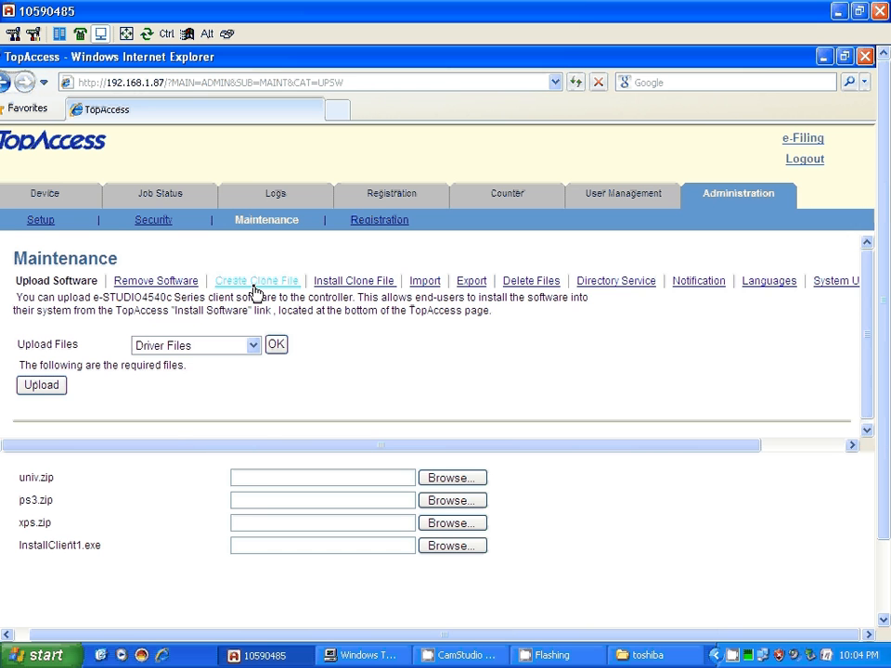
On Create Clone File, review the checked categories and start creating the clone
click(254, 282)
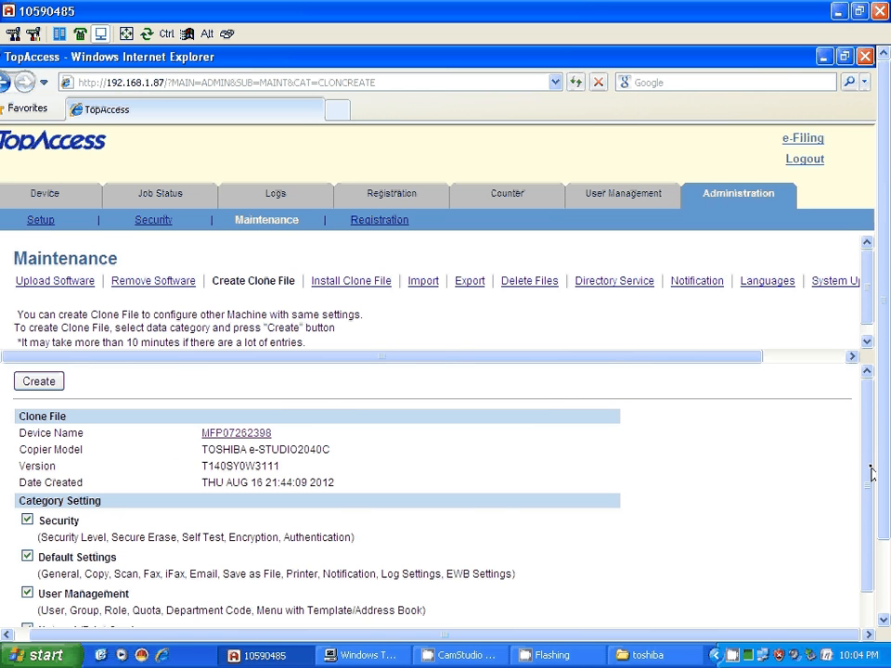
scroll(860, 516, down, 1)
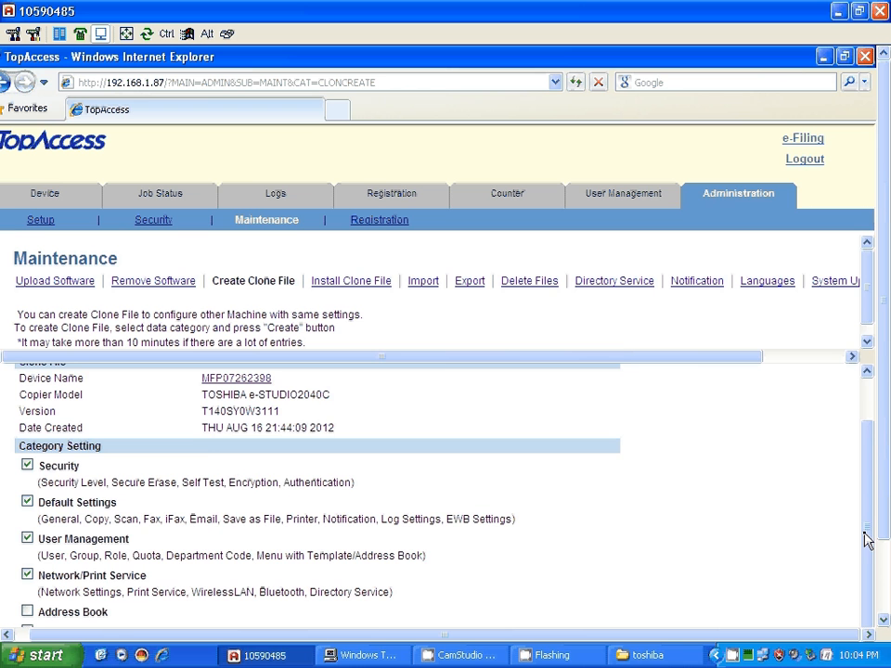
drag(866, 538, 868, 376)
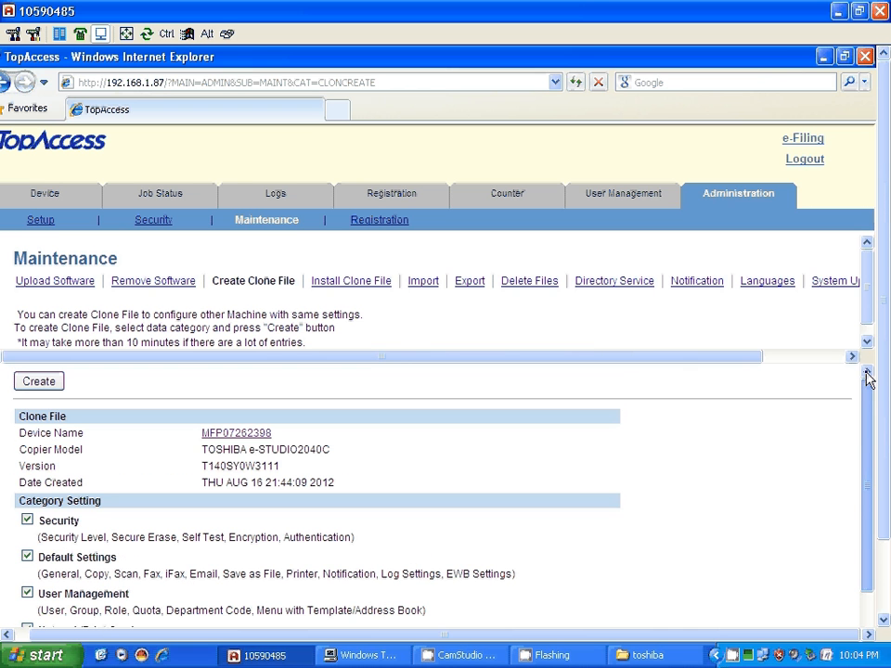
click(54, 381)
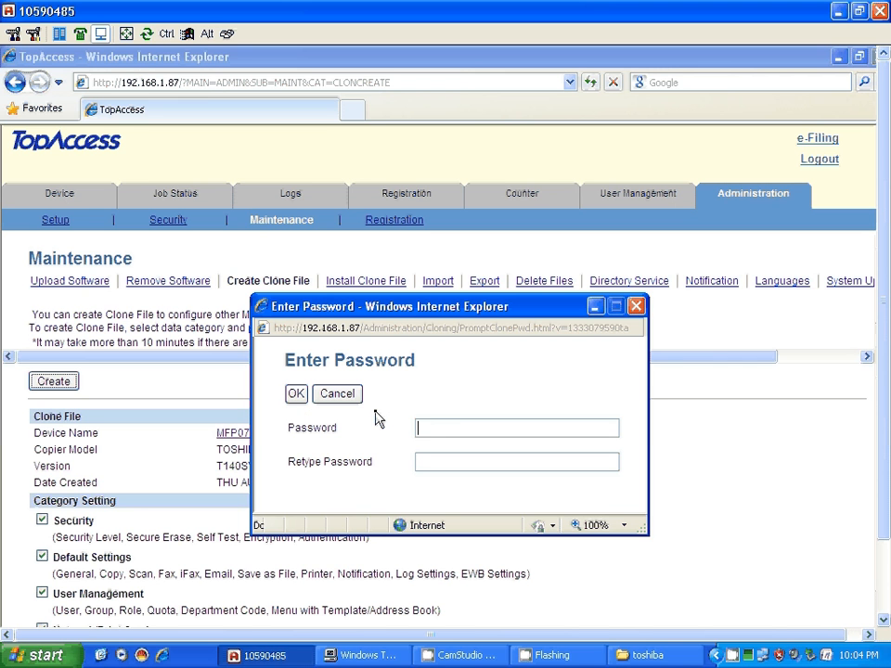
Confirm the clone password and check the new file dated THU AUG 16 22:01:02 2012
click(294, 395)
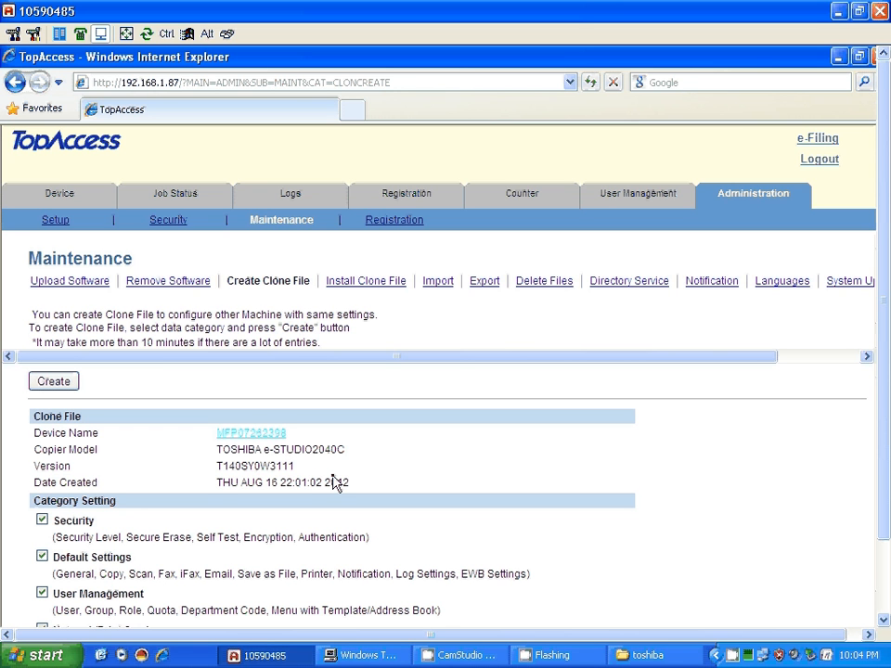
drag(350, 484, 218, 484)
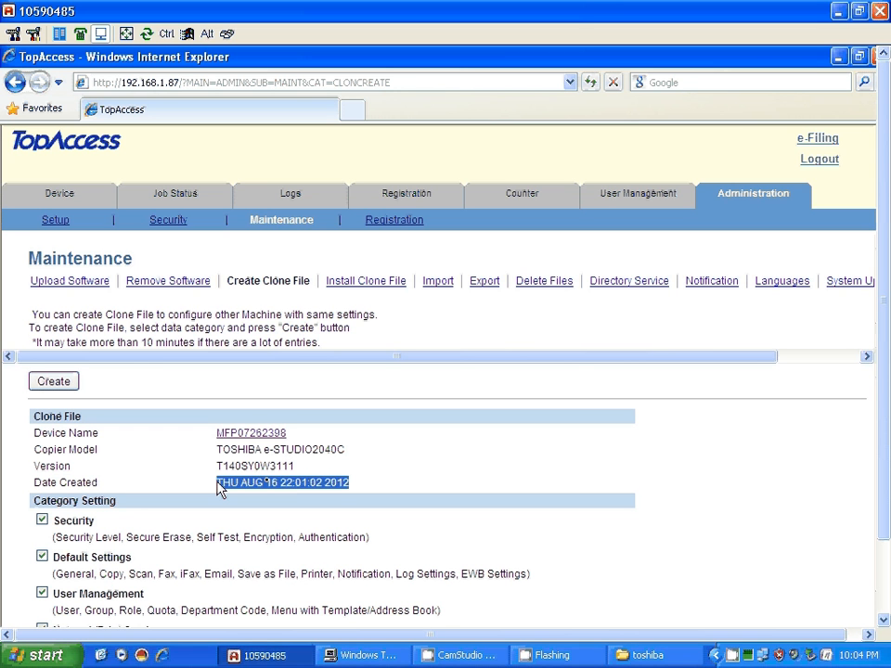
click(268, 435)
Use Save Target As to store CLONE_DATA_120816.zip in a new 'main' folder under Toshiba
right_click(270, 439)
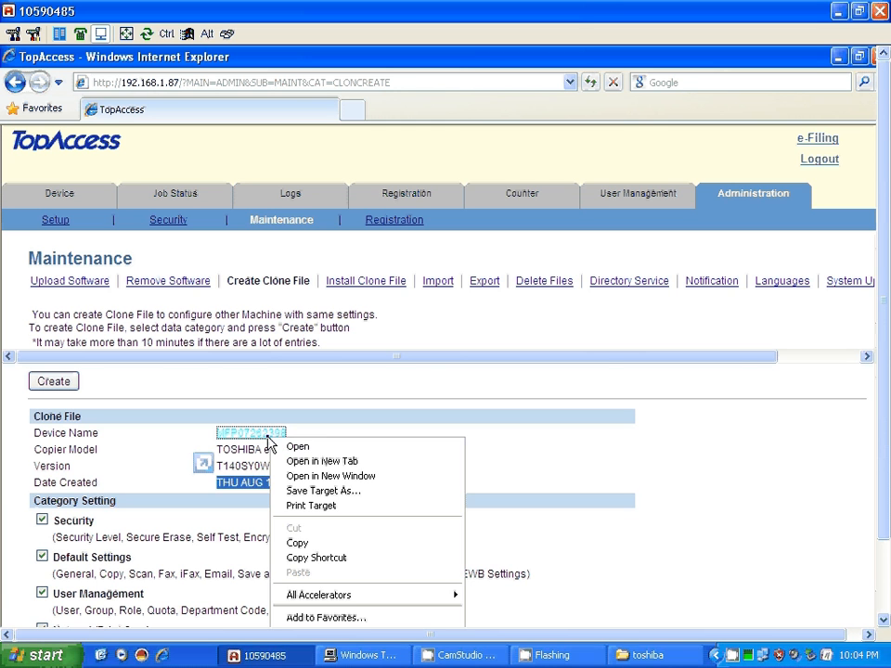
click(372, 494)
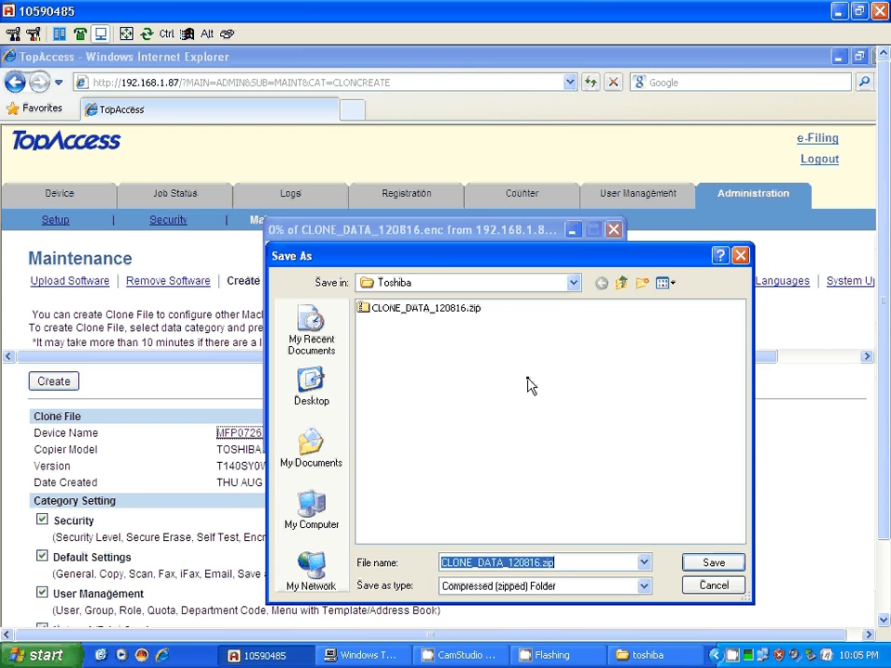
click(641, 285)
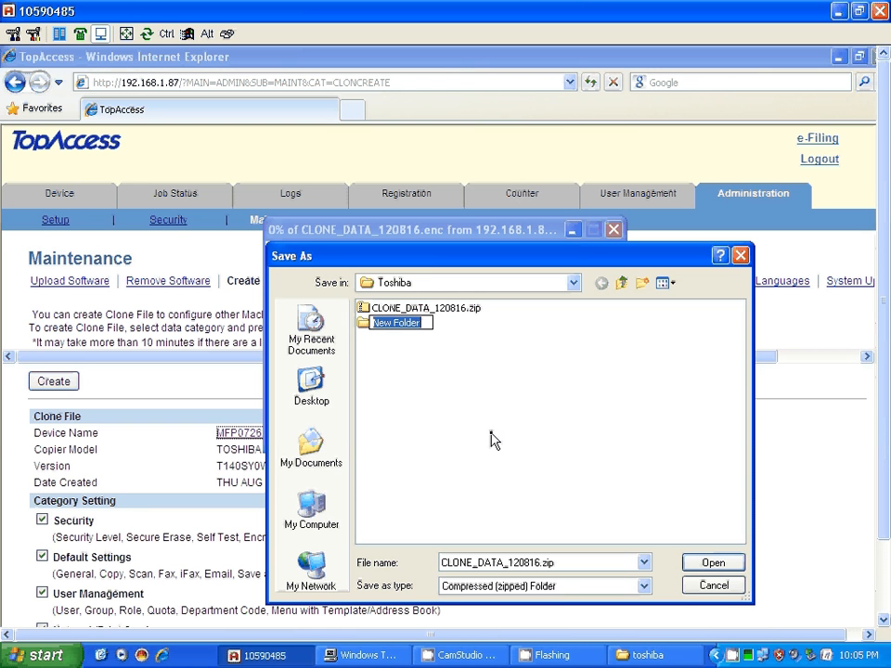
text(main)
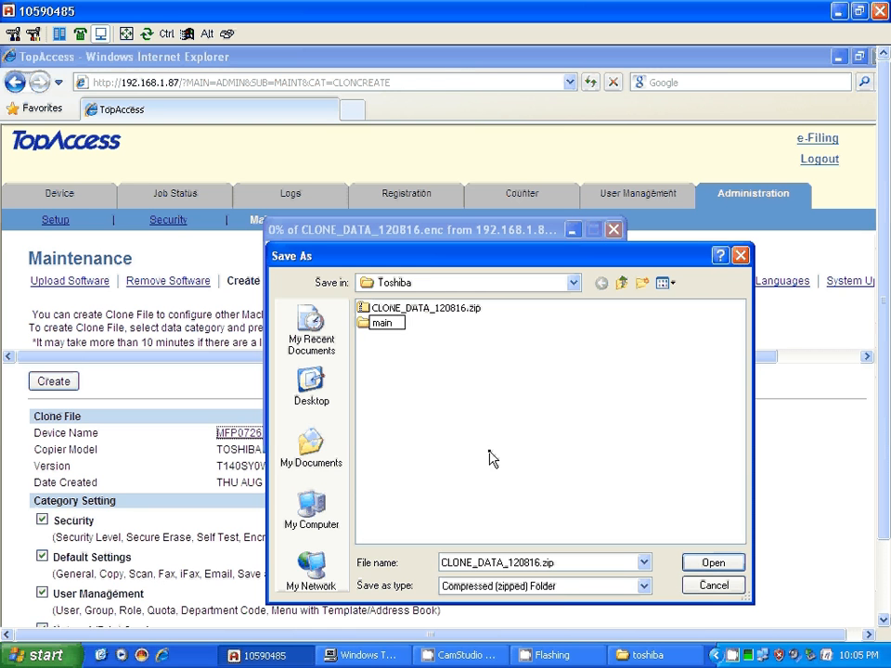
click(362, 336)
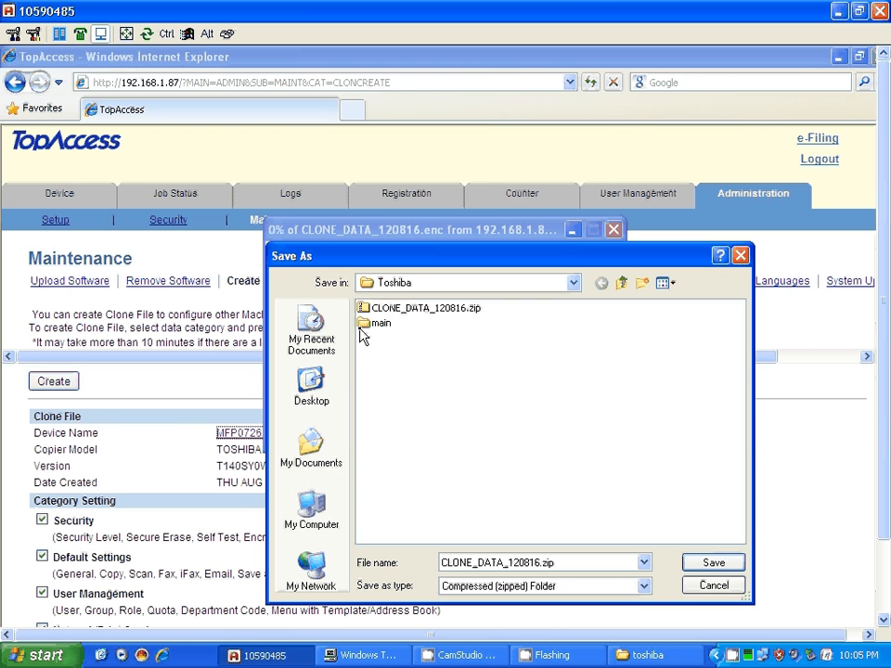
double_click(364, 325)
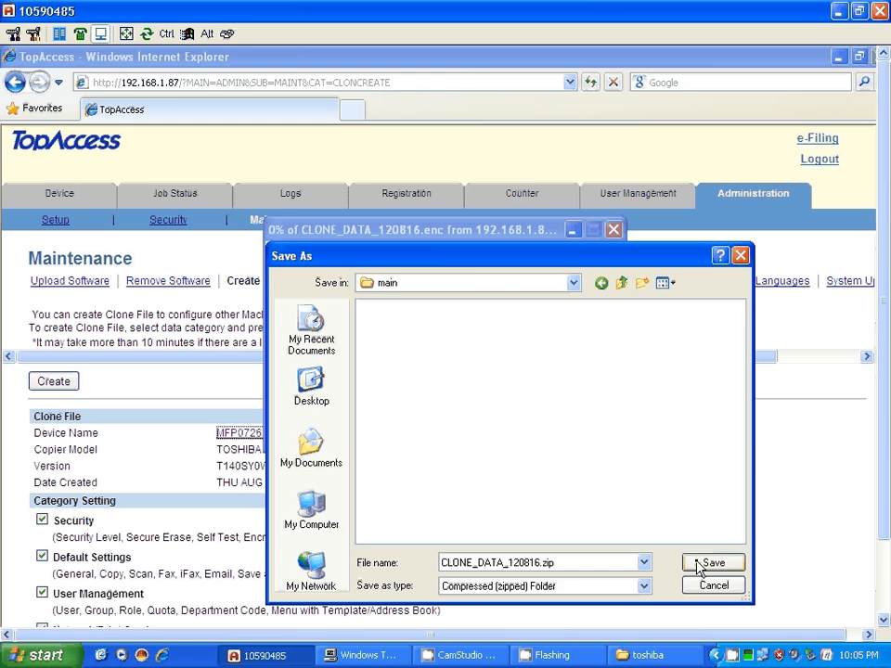
click(699, 563)
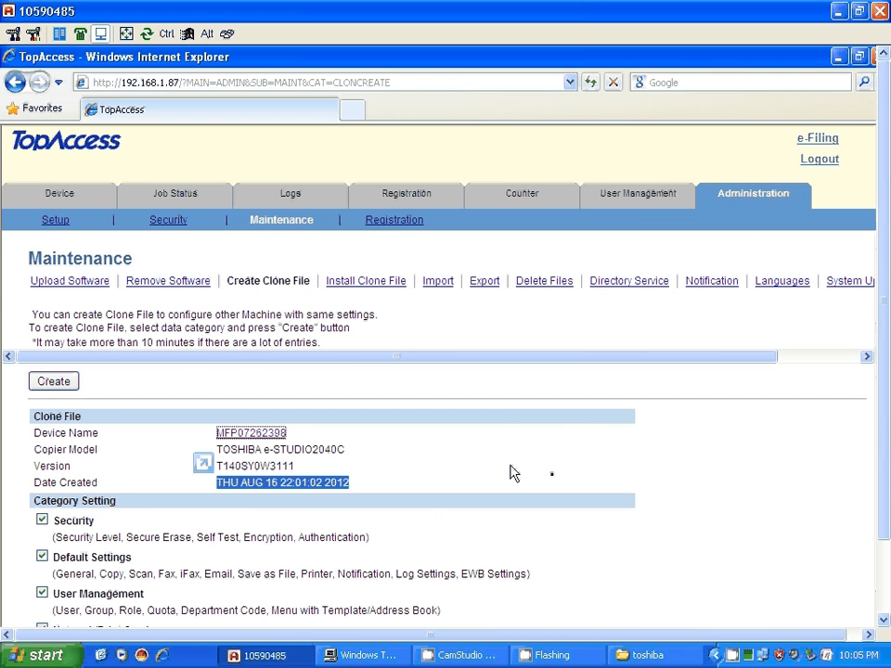
Navigate to Administration > Maintenance > Install Clone File
click(524, 431)
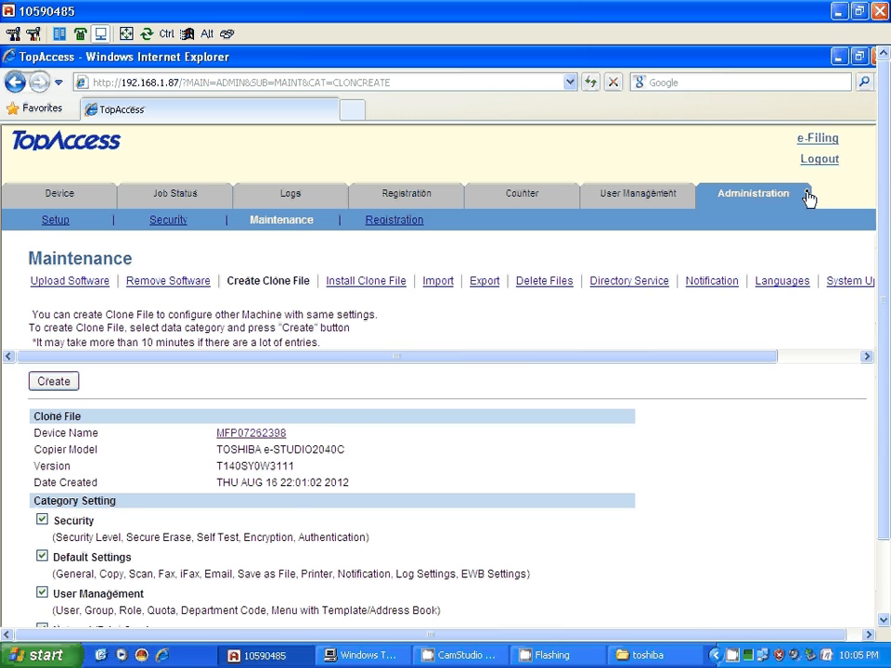
click(746, 200)
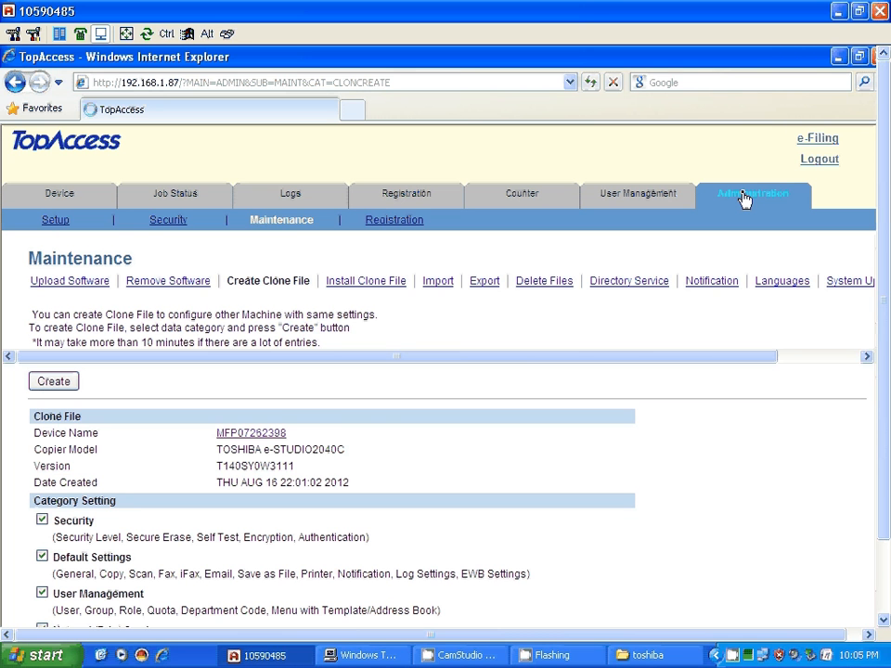
click(275, 223)
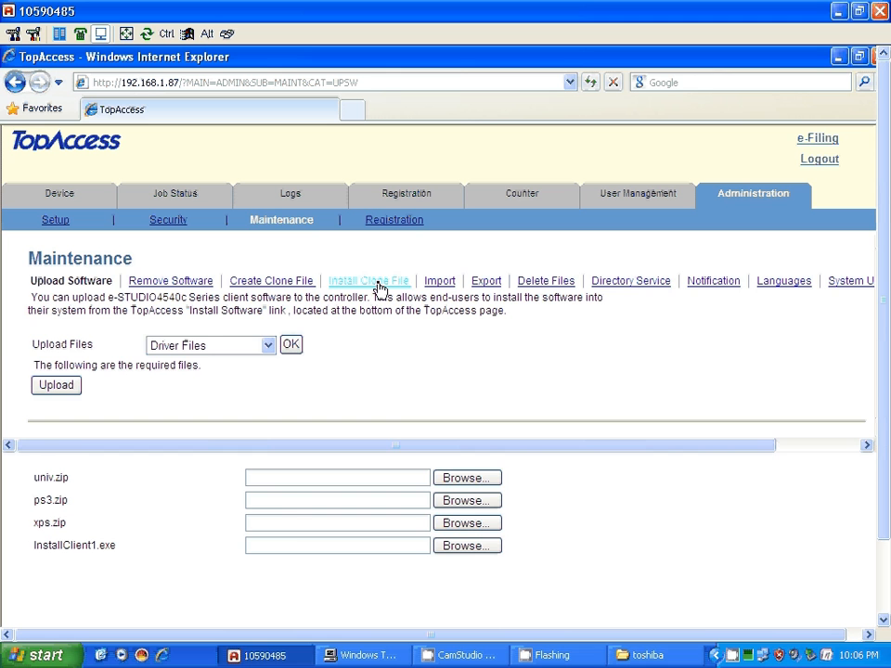
click(376, 281)
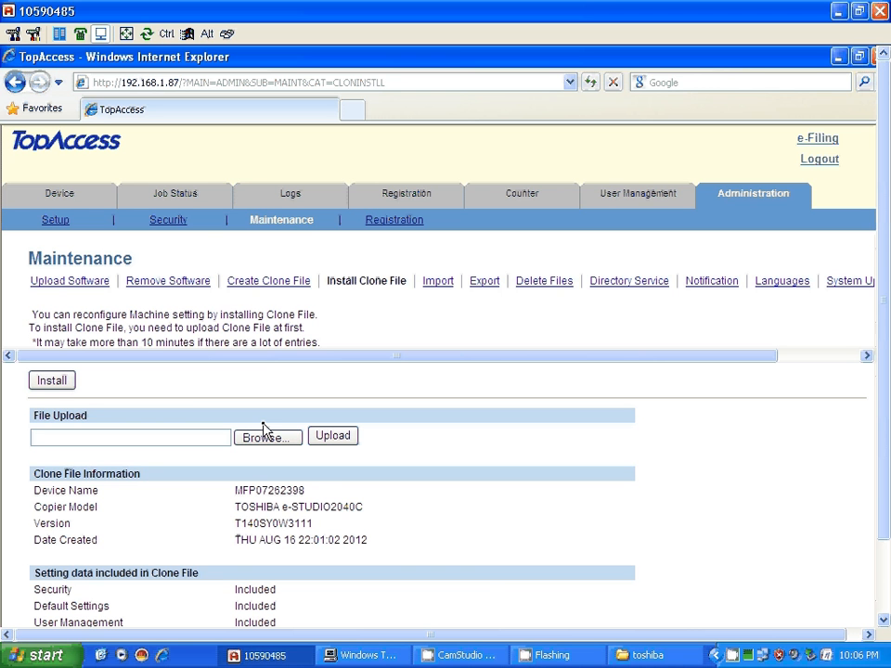
Browse to CLONE_DATA_120816.zip in the main folder and upload it
click(267, 440)
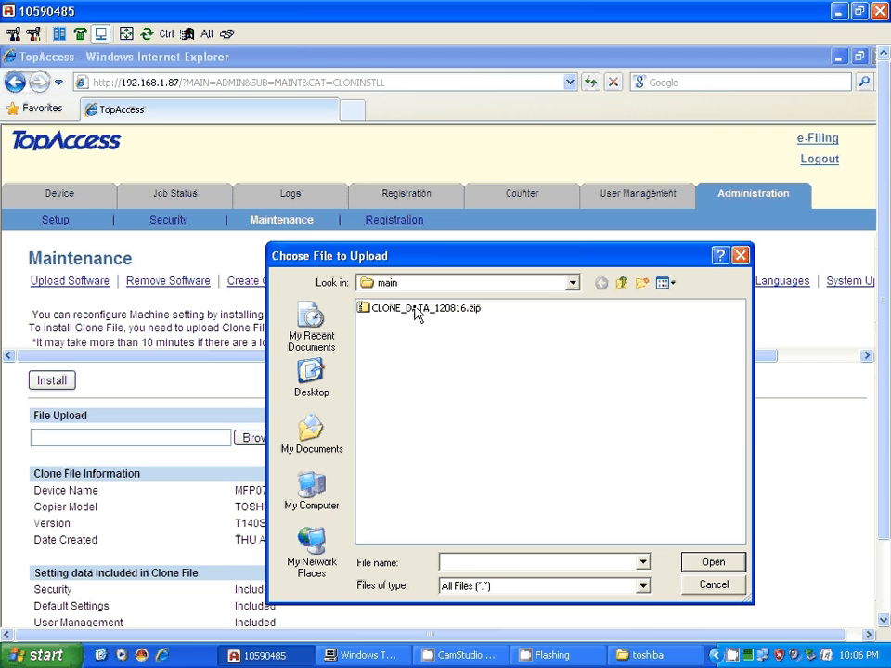
click(387, 314)
click(712, 563)
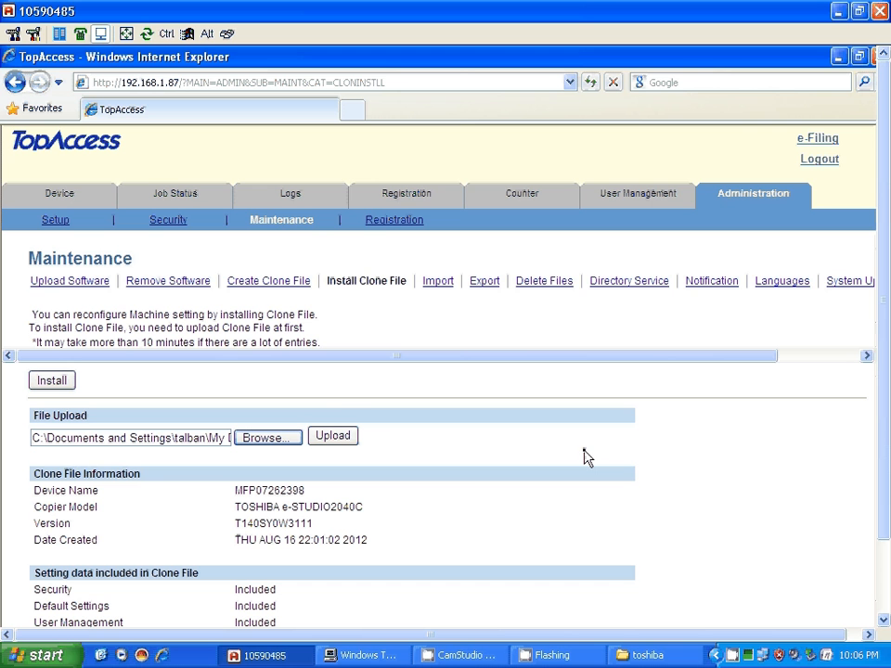
click(330, 438)
click(330, 436)
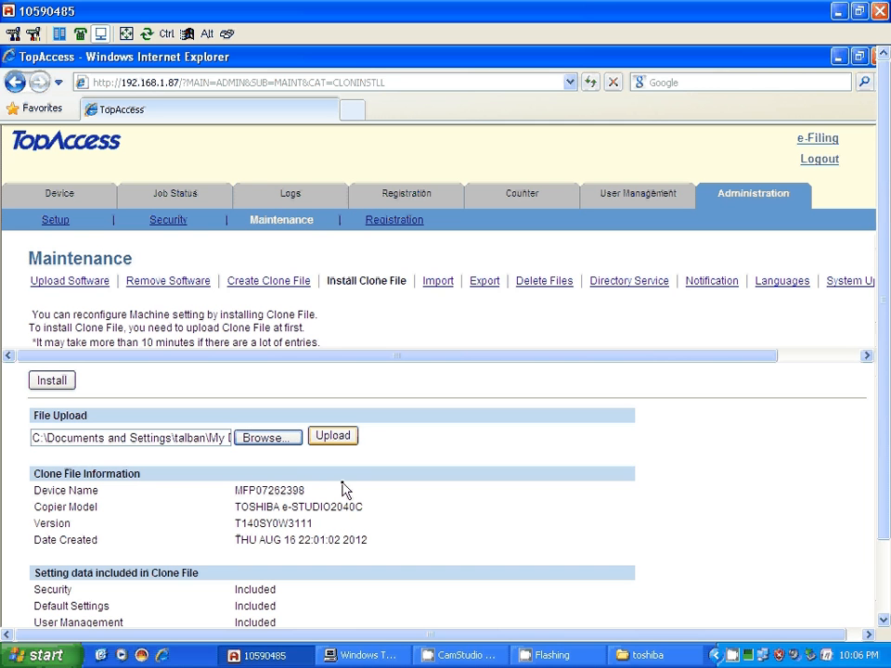